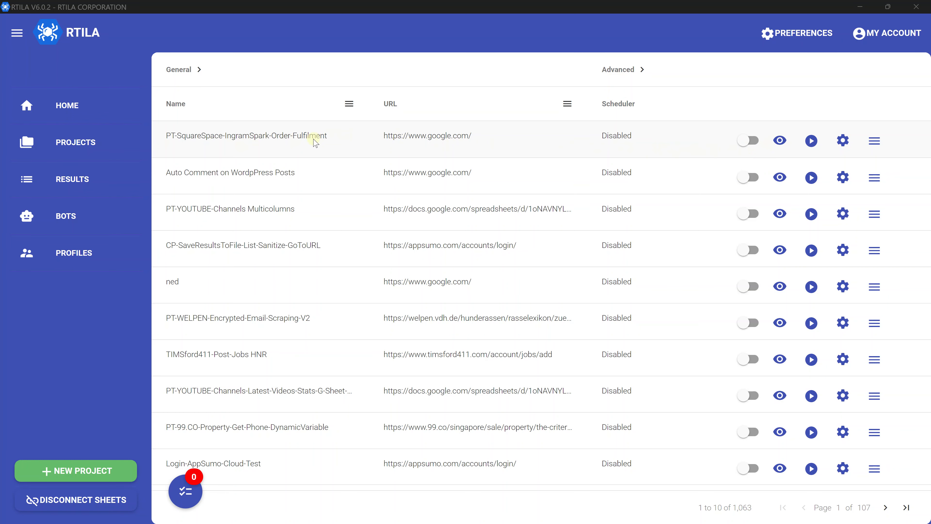
Open the PT-SquareSpace-IngramSpark-Order-Fulfilment project editor and place its window beside the project list.
left_click(781, 141)
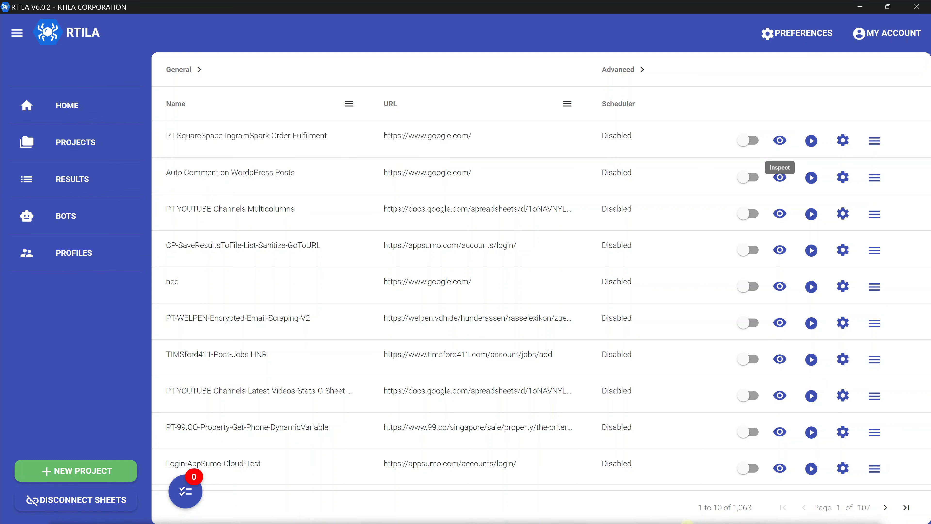
left_click_drag(696, 523, 625, 115)
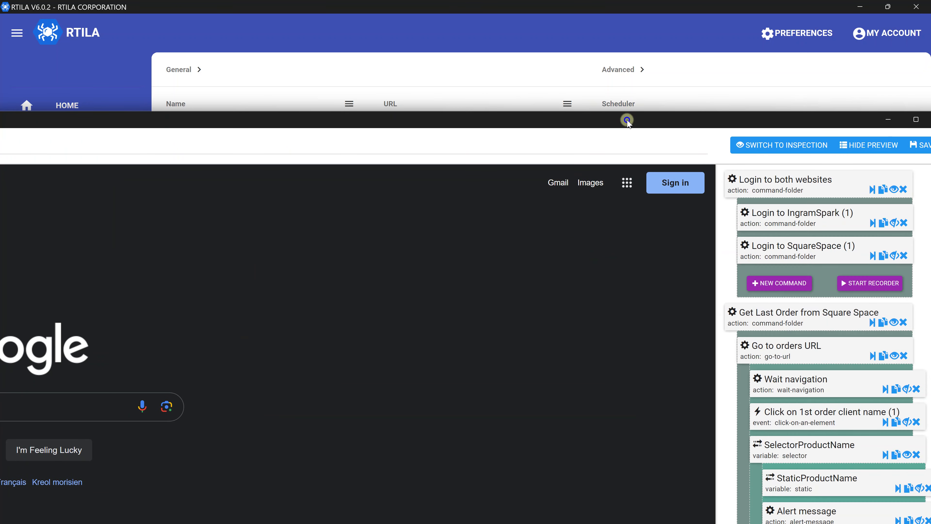
double_click(628, 120)
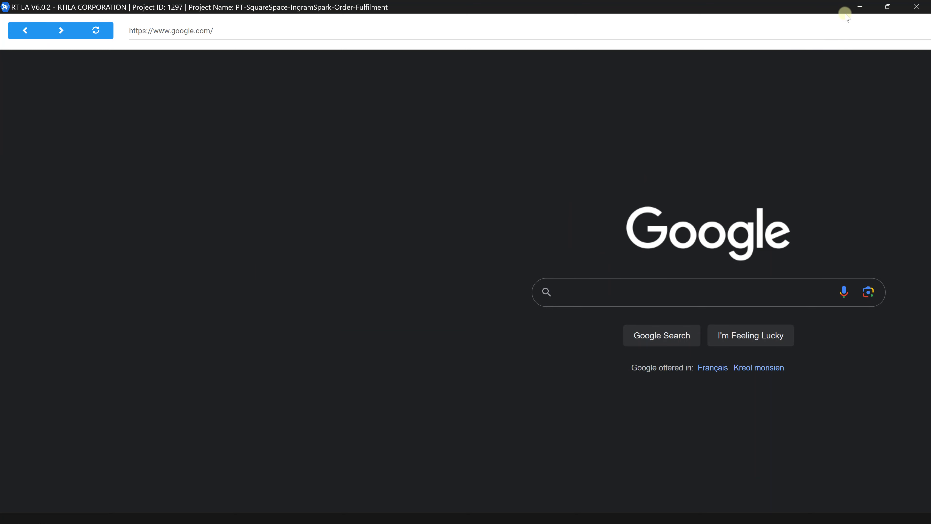
left_click(888, 7)
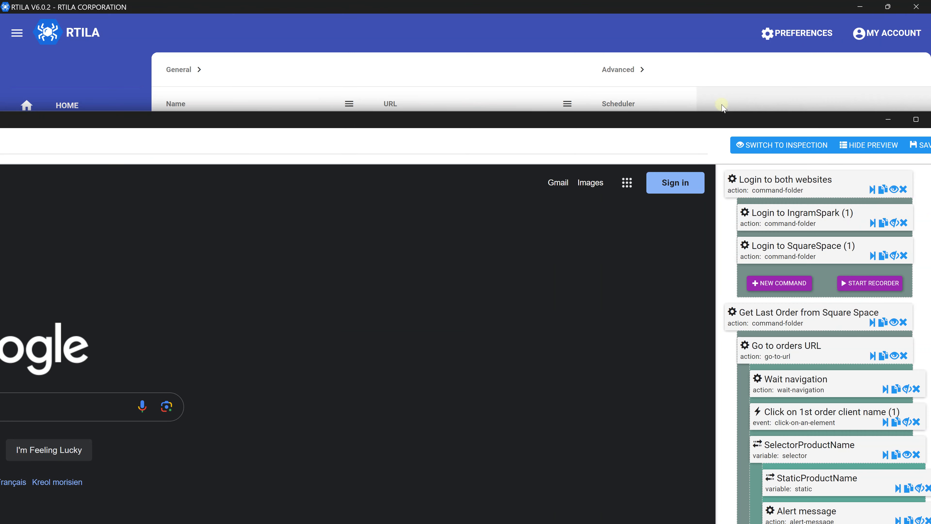
left_click_drag(705, 121, 467, 65)
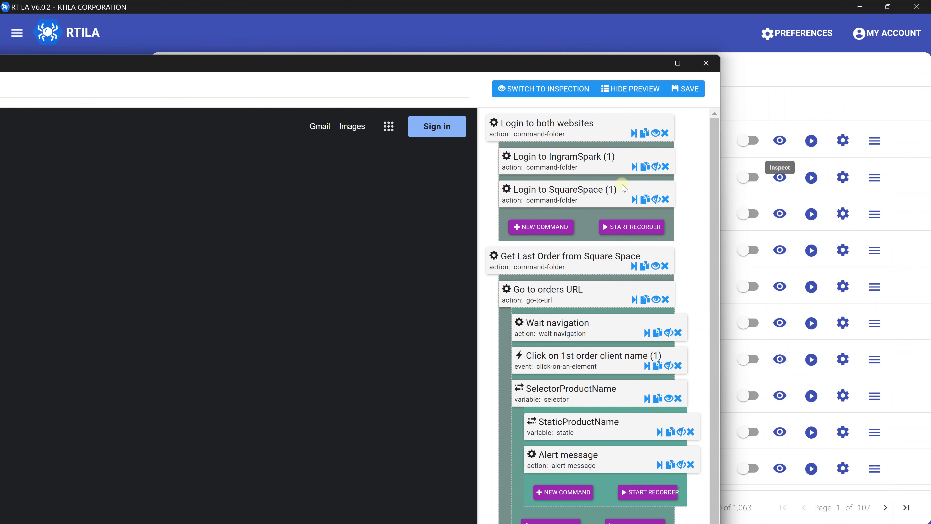
scroll(582, 189, "down", 6)
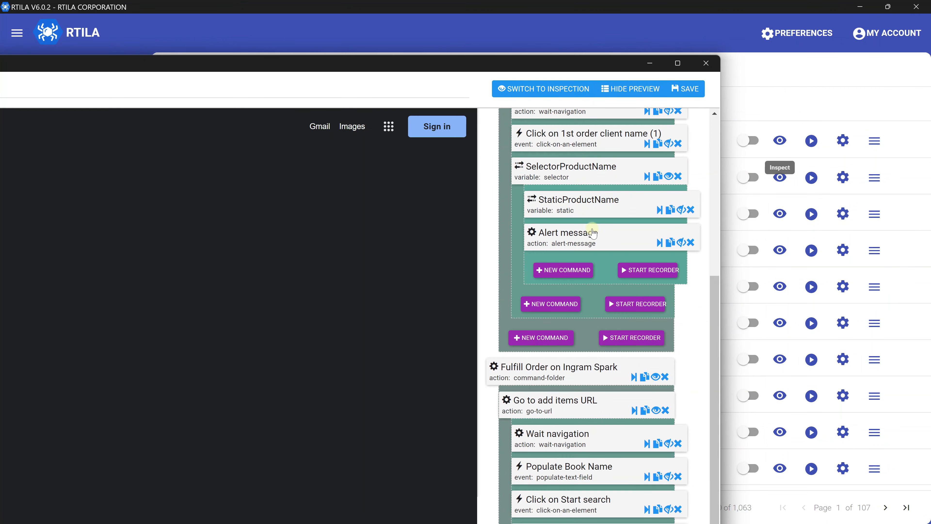
scroll(592, 231, "up", 6)
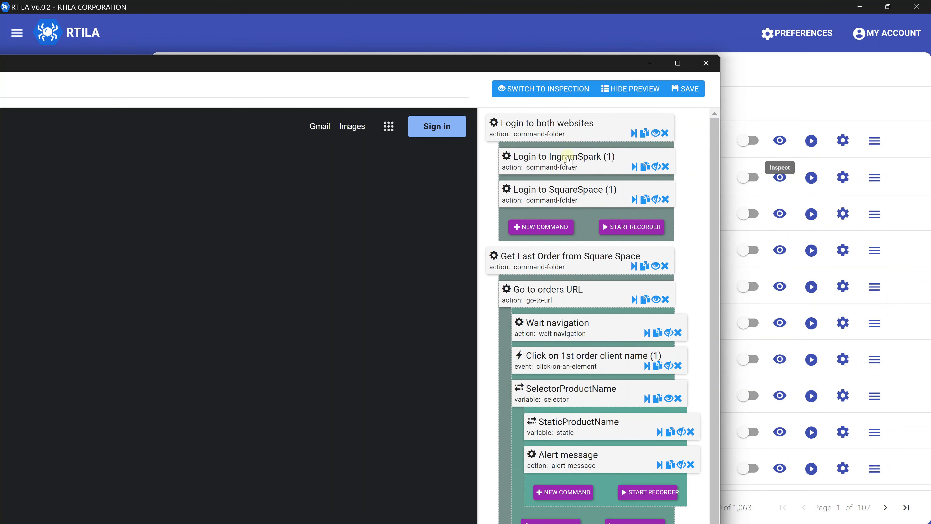
Review the IngramSpark login's Populate Email and Populate password steps, then collapse that folder.
left_click(656, 166)
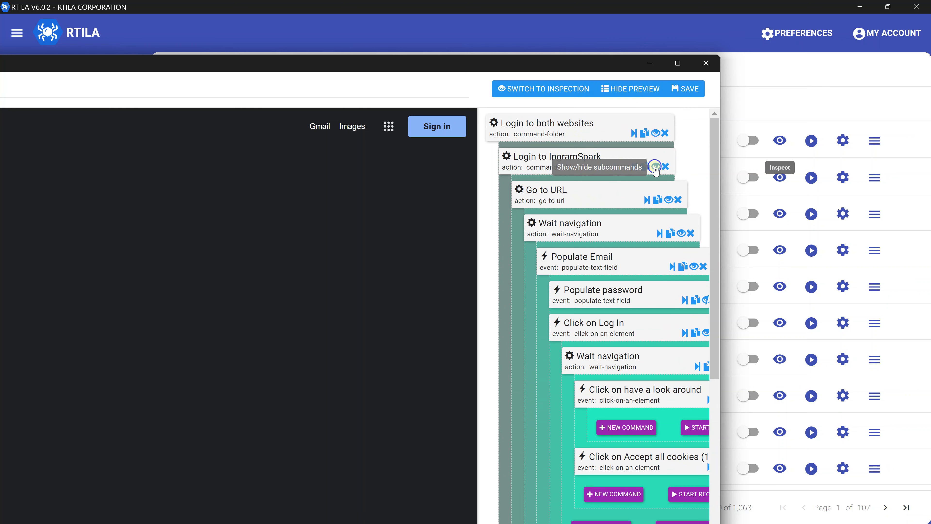
left_click(602, 257)
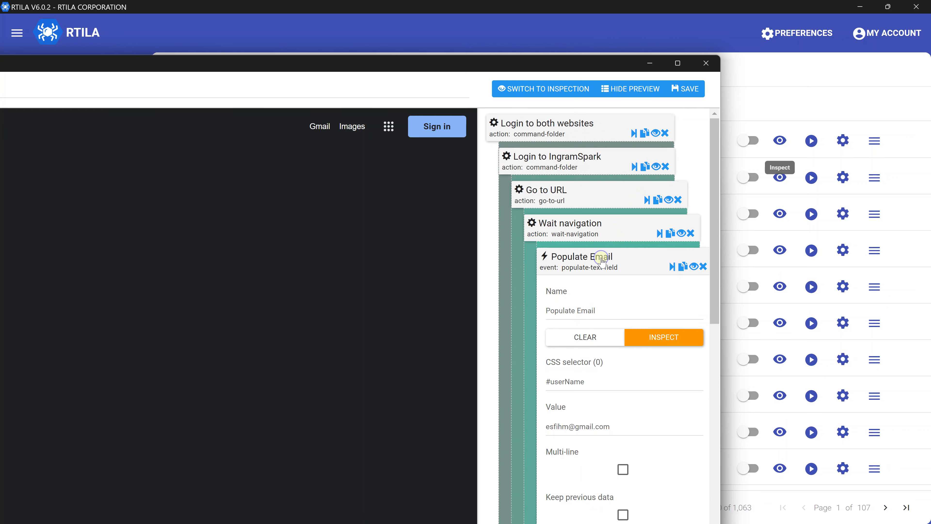
left_click(588, 270)
left_click(587, 298)
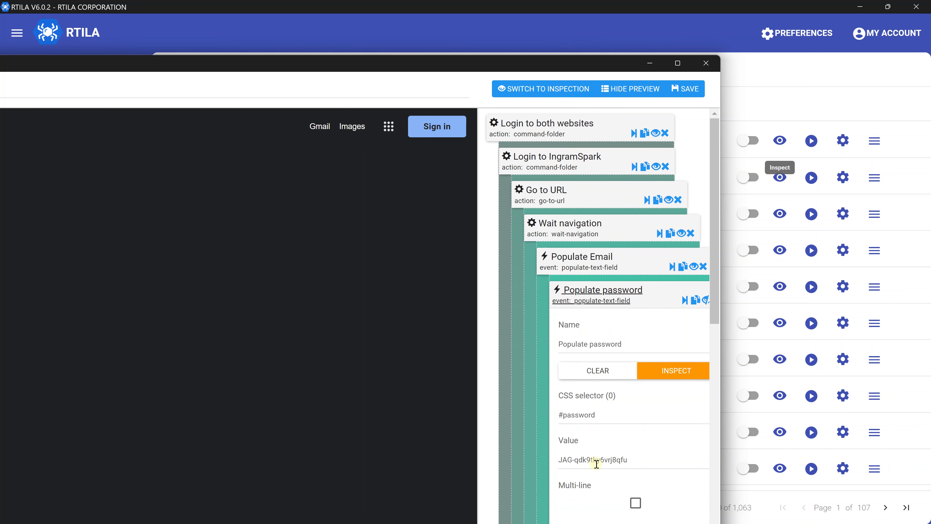
left_click(585, 303)
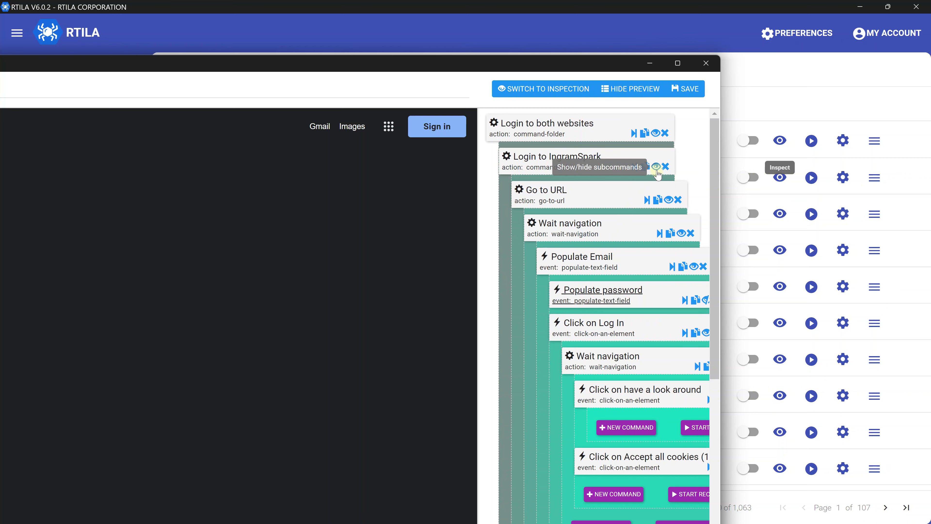
left_click(657, 172)
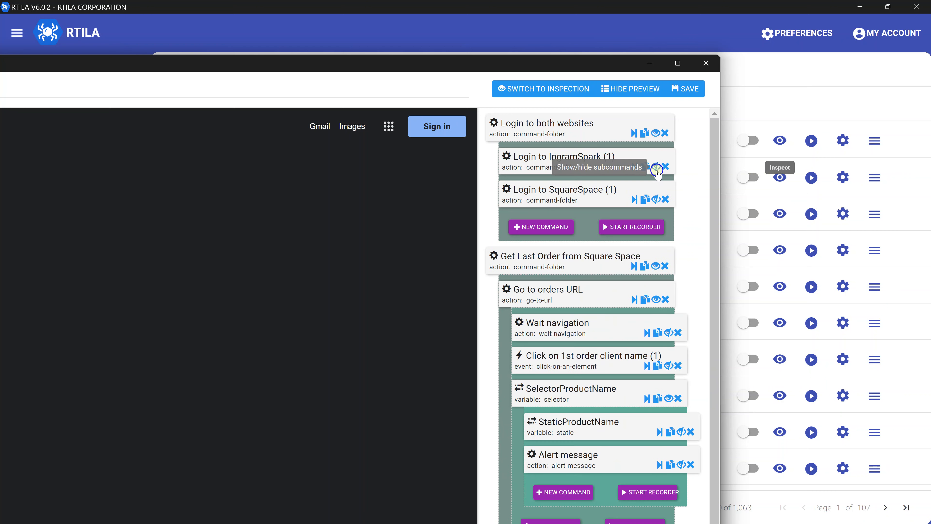
Review the SquareSpace login's Populate Email and Populate password steps, then collapse that folder.
left_click(657, 200)
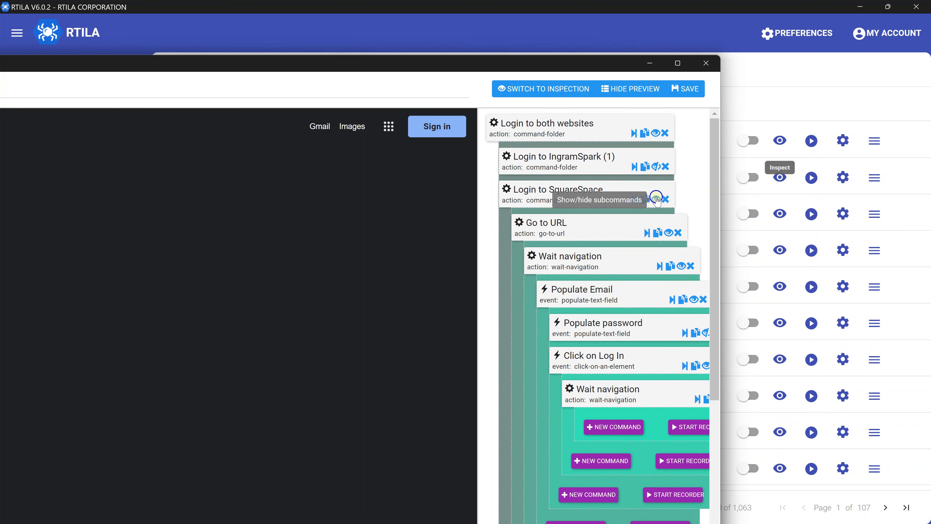
left_click(535, 195)
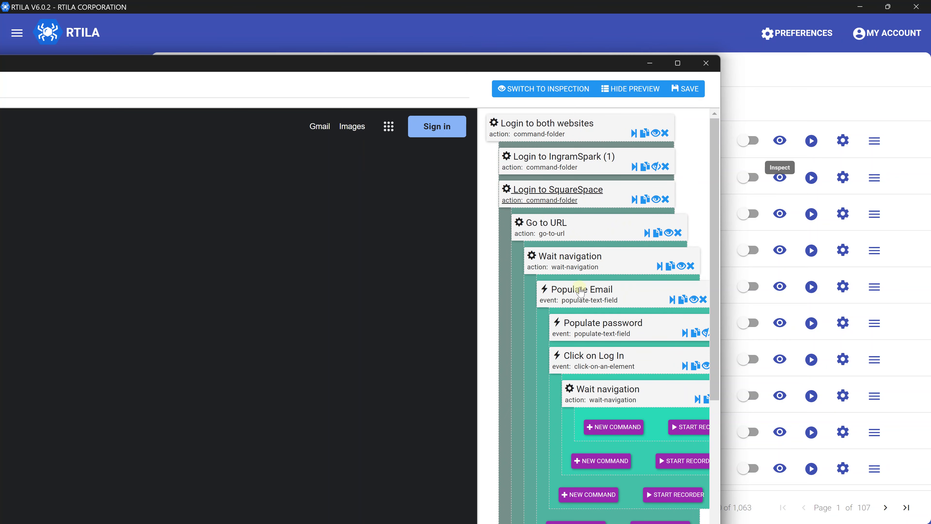
left_click(580, 292)
left_click(580, 290)
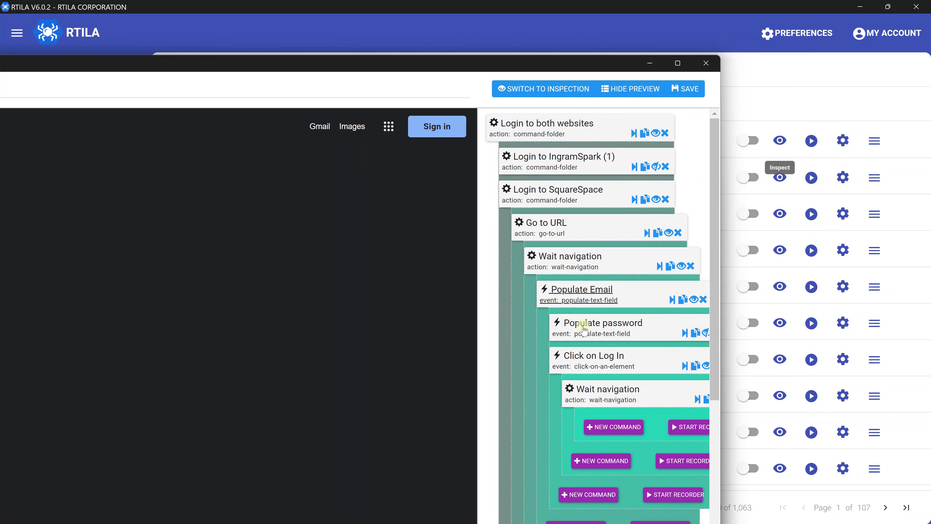
left_click(589, 334)
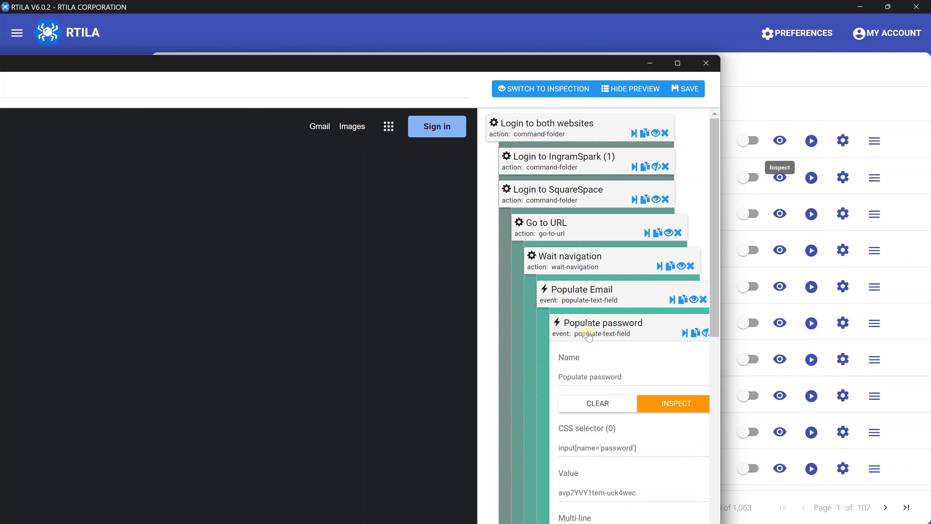
left_click(589, 334)
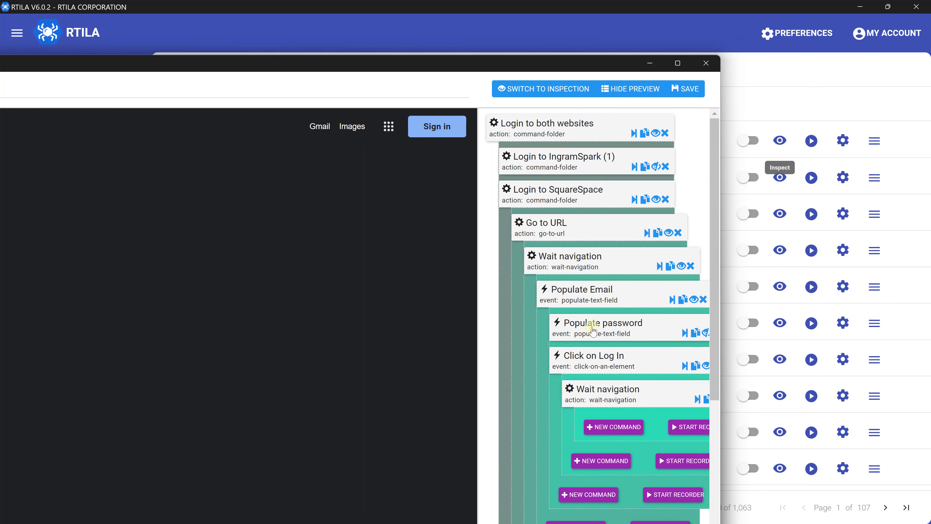
left_click(655, 199)
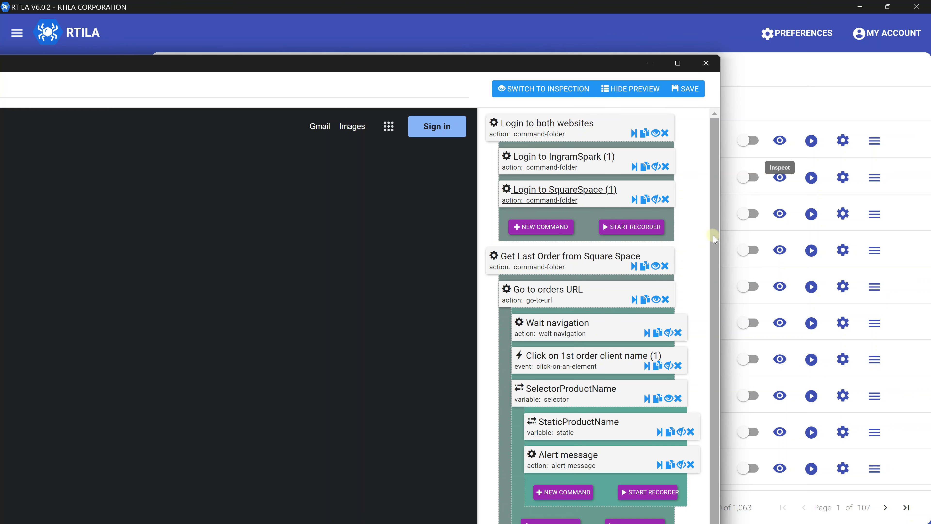
Scroll through the Square Space order and Ingram Spark fulfilment folders, then close the project editor.
scroll(708, 262, "down", 2)
scroll(705, 293, "down", 4)
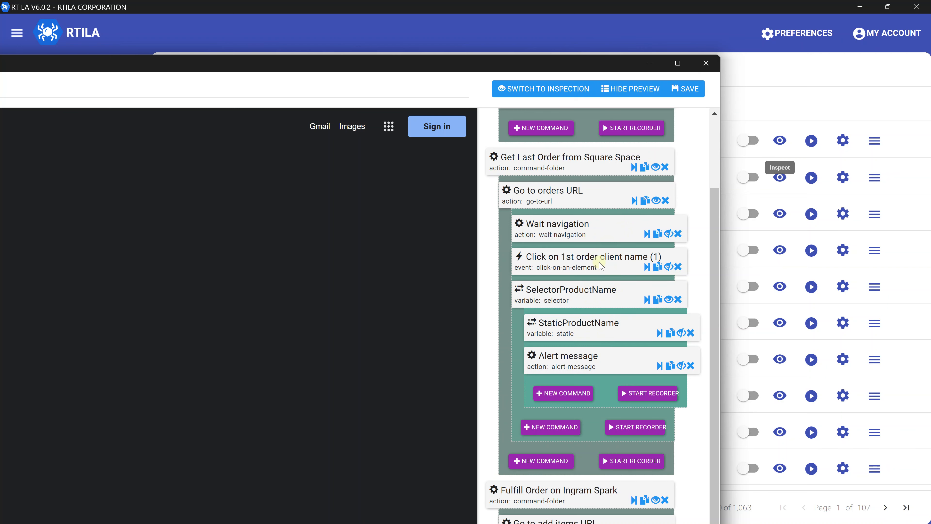
scroll(587, 348, "down", 3)
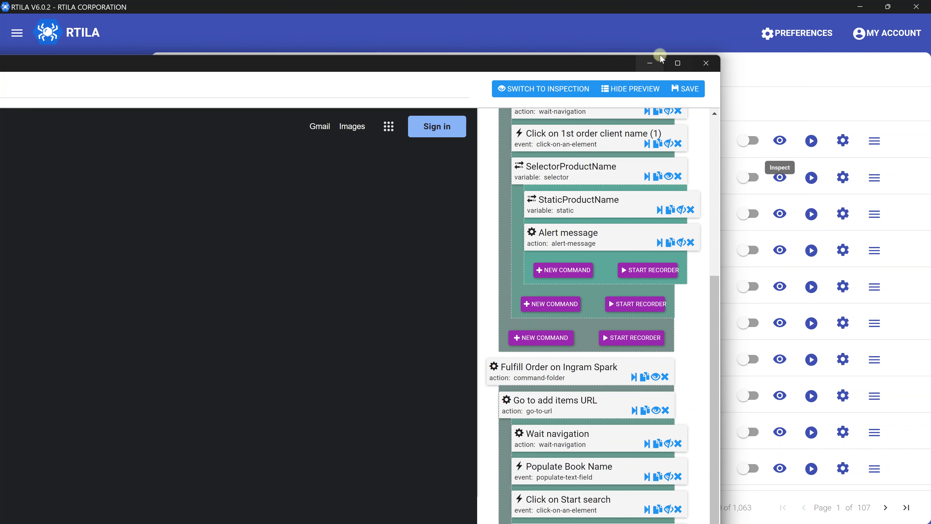
left_click_drag(618, 66, 632, 13)
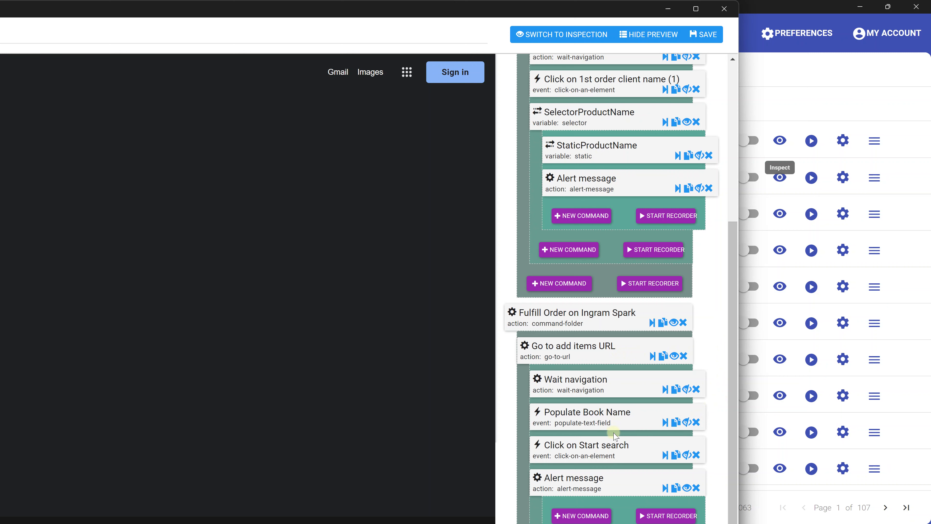
scroll(631, 407, "up", 5)
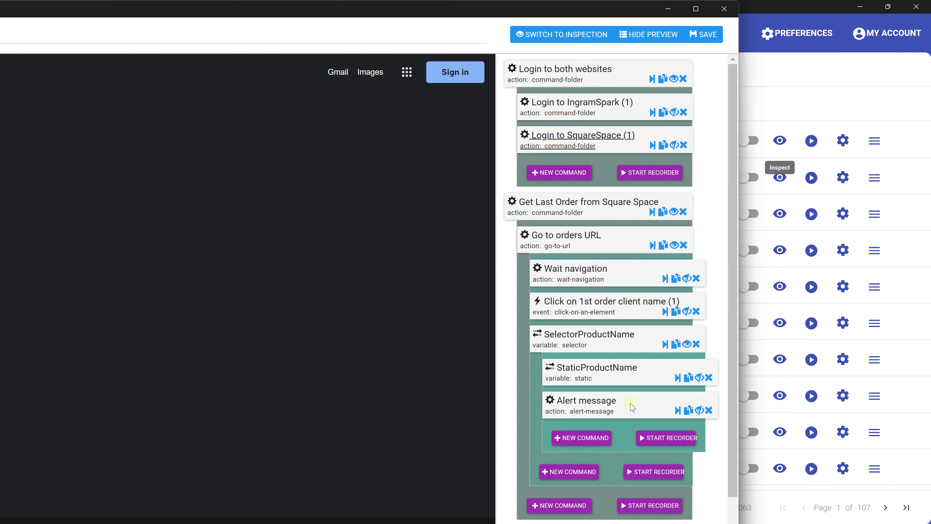
left_click(719, 20)
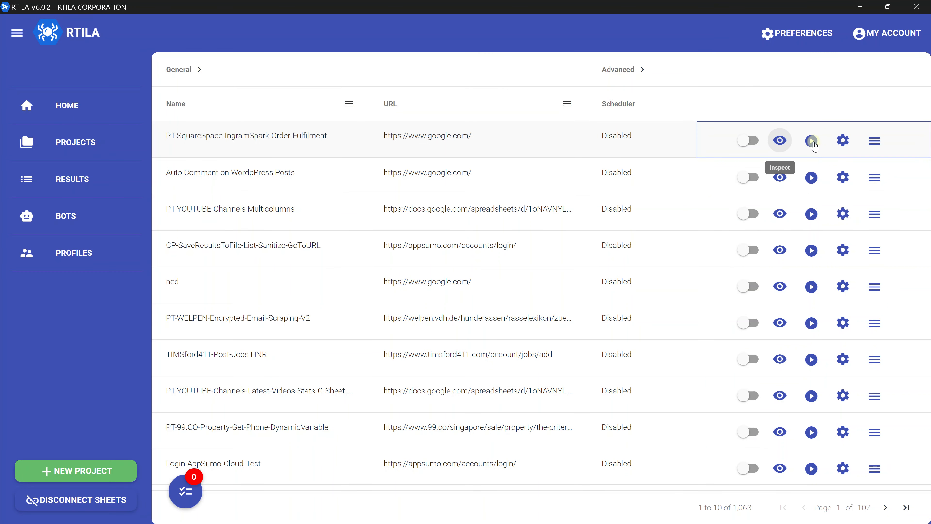
Run the PT-SquareSpace-IngramSpark-Order-Fulfilment project locally.
left_click(813, 141)
left_click(842, 145)
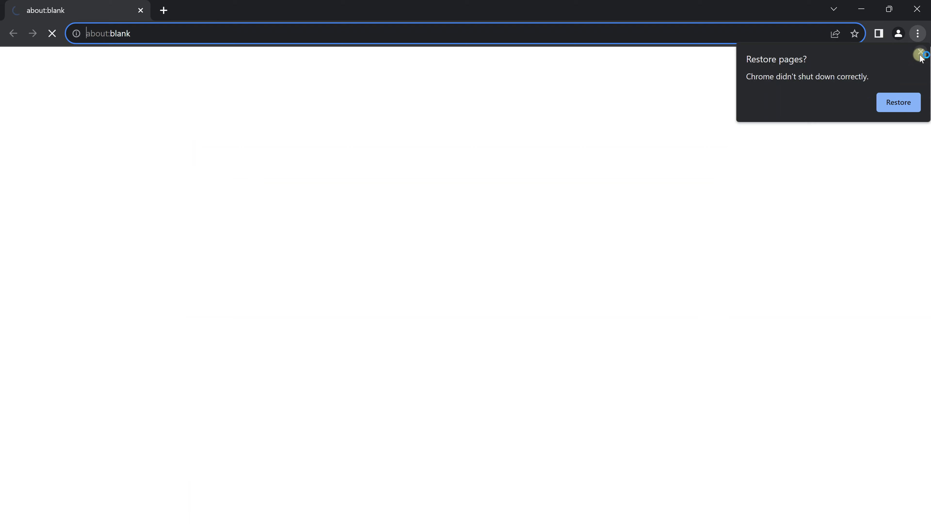
Dismiss Chrome's 'Restore pages?' popup so the IngramSpark login page can load.
left_click(921, 53)
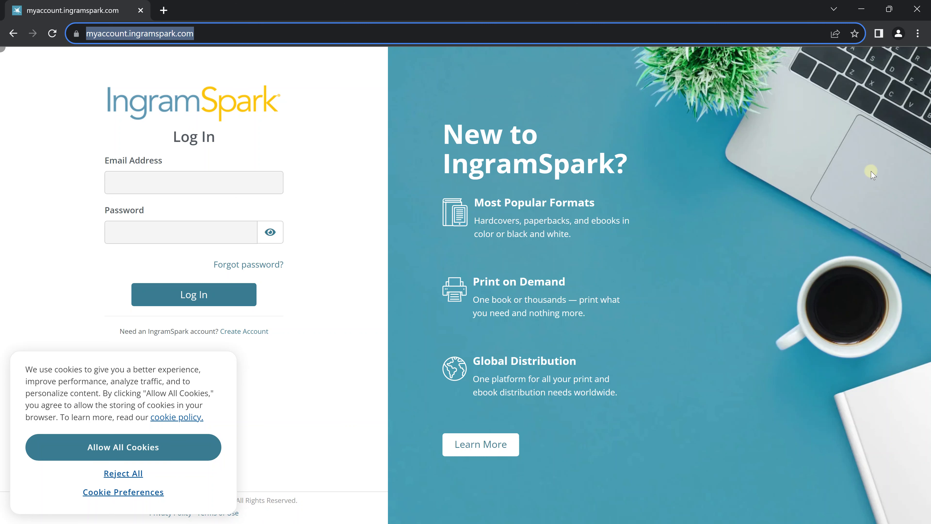
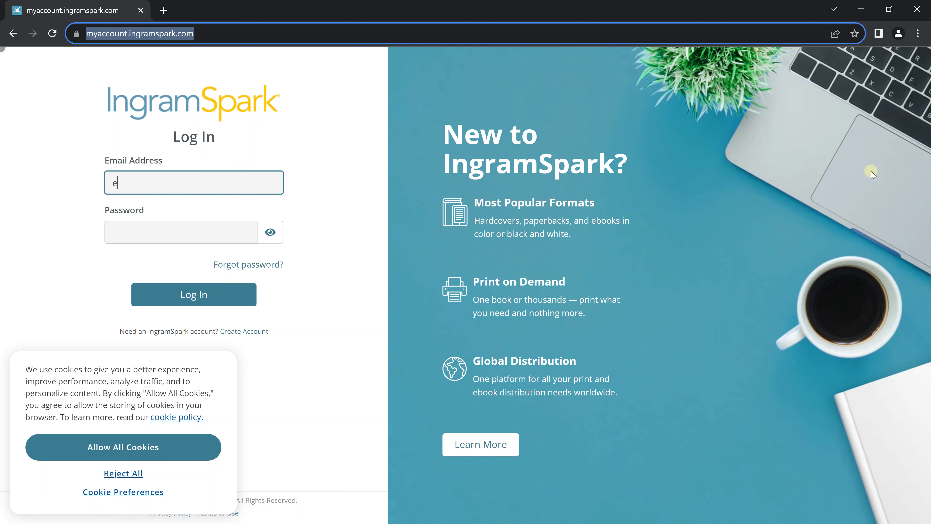
Log in to IngramSpark with the account's email address and password.
key("Tab")
type("•••")
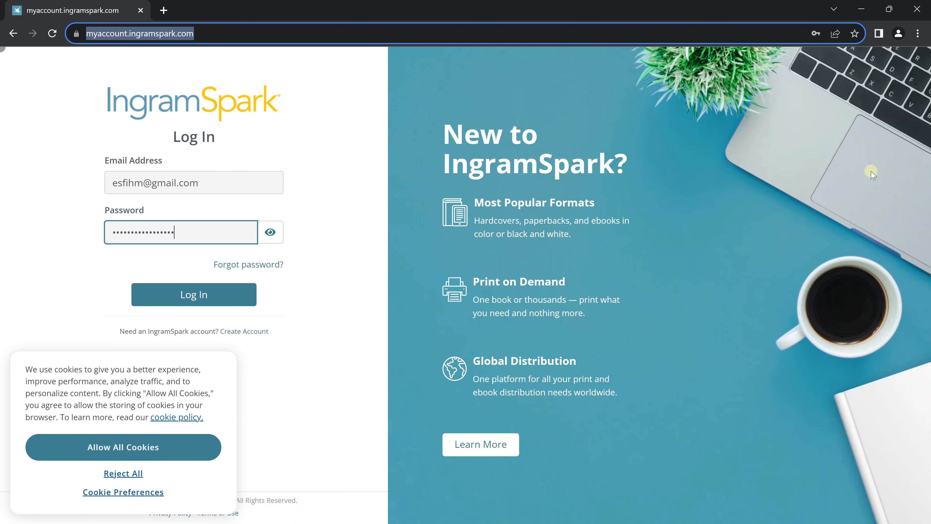
type("••")
key("Return")
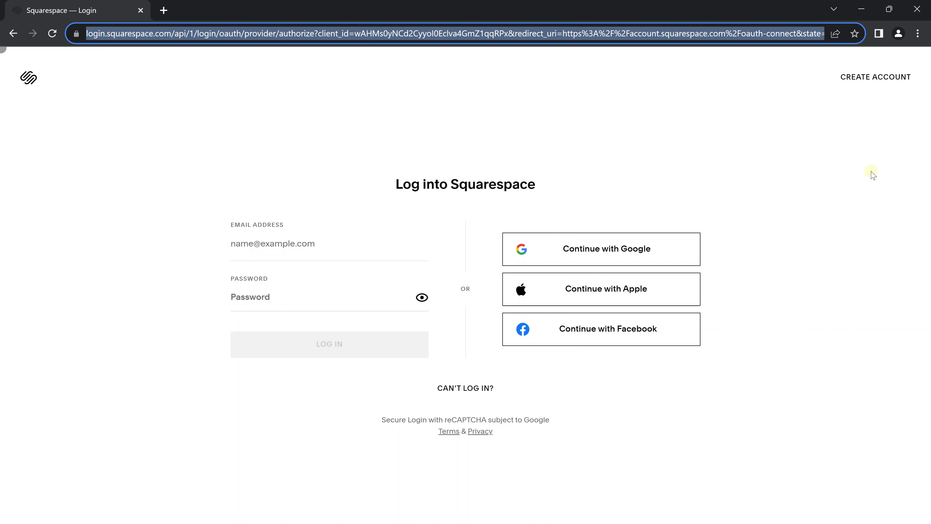
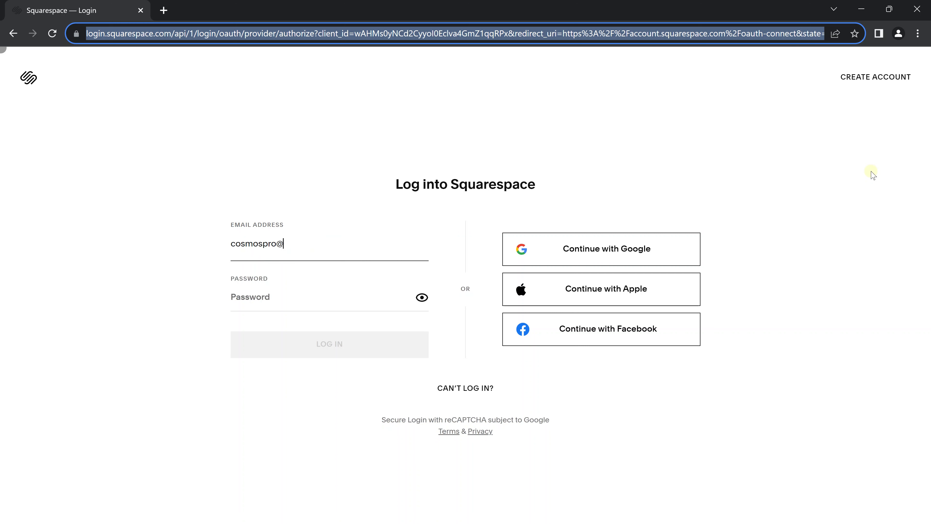
Log in to Squarespace with the account's email address and password.
key("Tab")
type("•••")
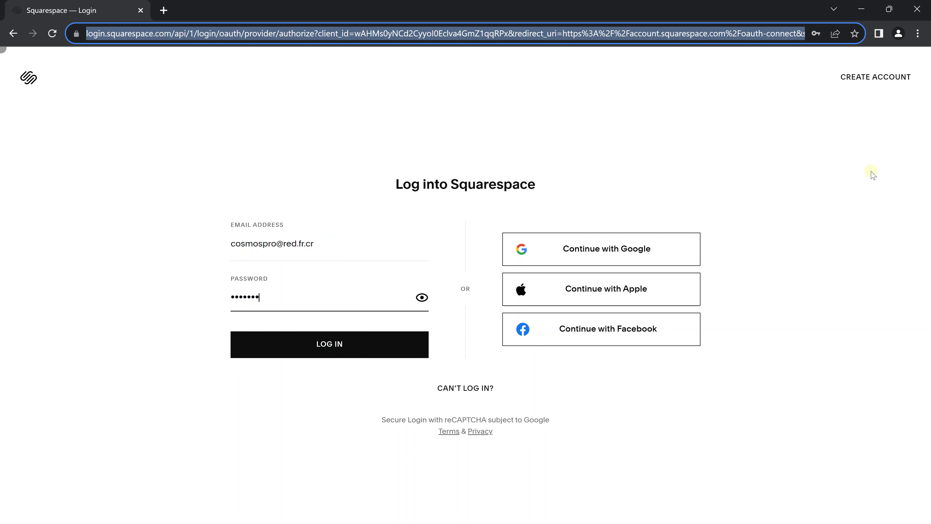
type("••")
key("Return")
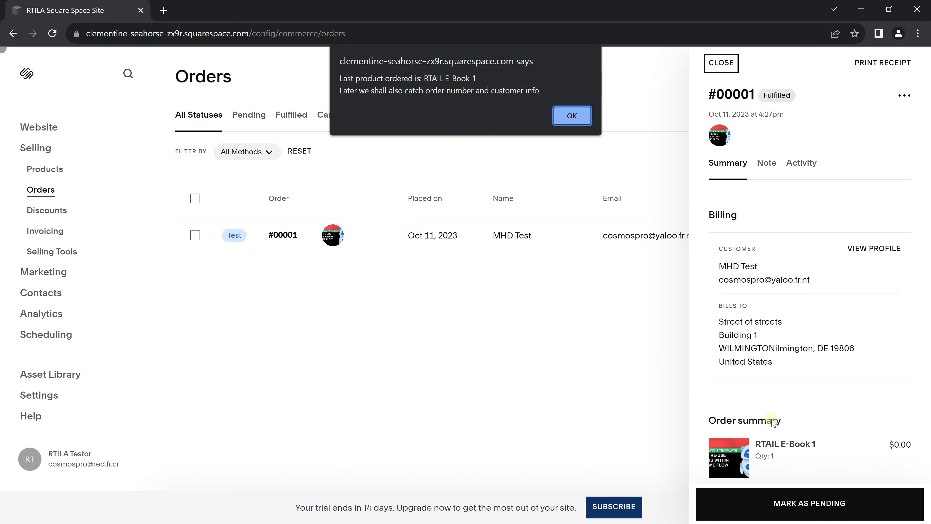
Click OK on the alert reporting RTAIL E-Book 1 as the last product ordered.
left_click(572, 117)
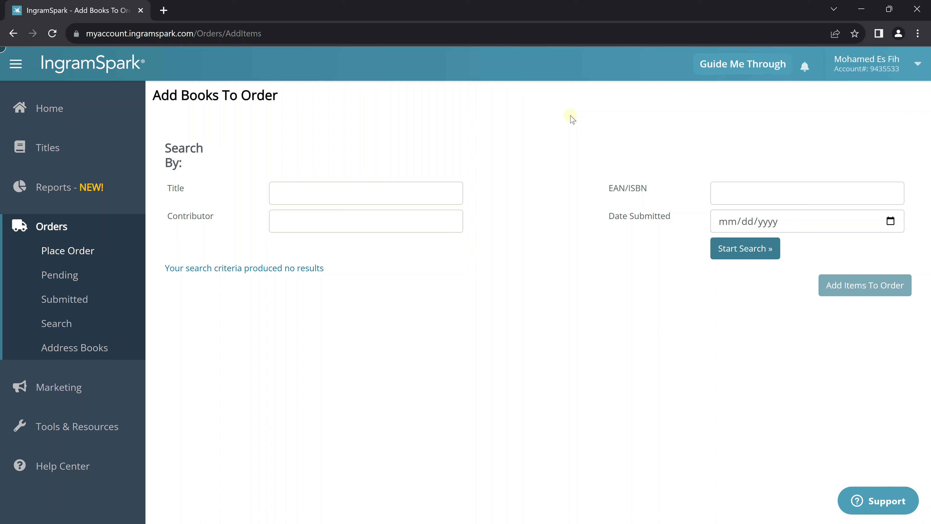
Search the Title field for 'RTAIL E-Book 1' on Add Books To Order.
type("RTAIL E-Book 1")
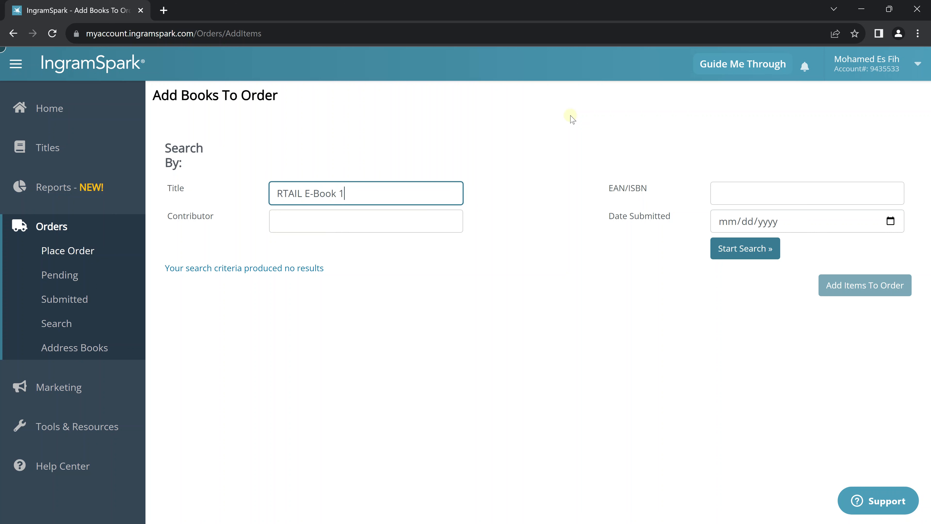
key("Return")
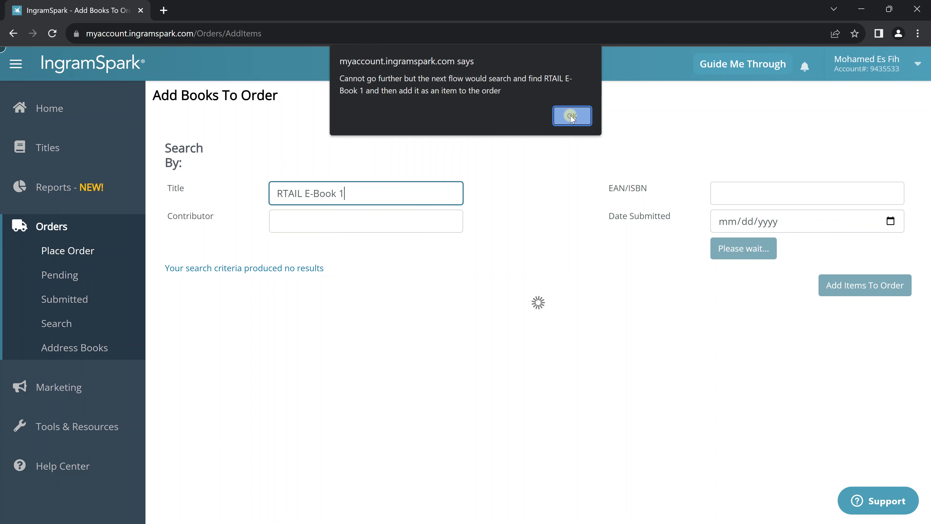